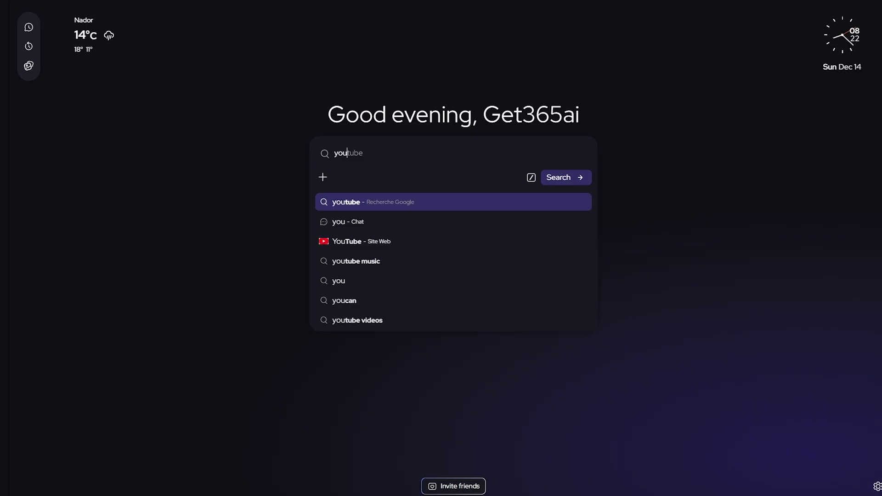
text(tu)
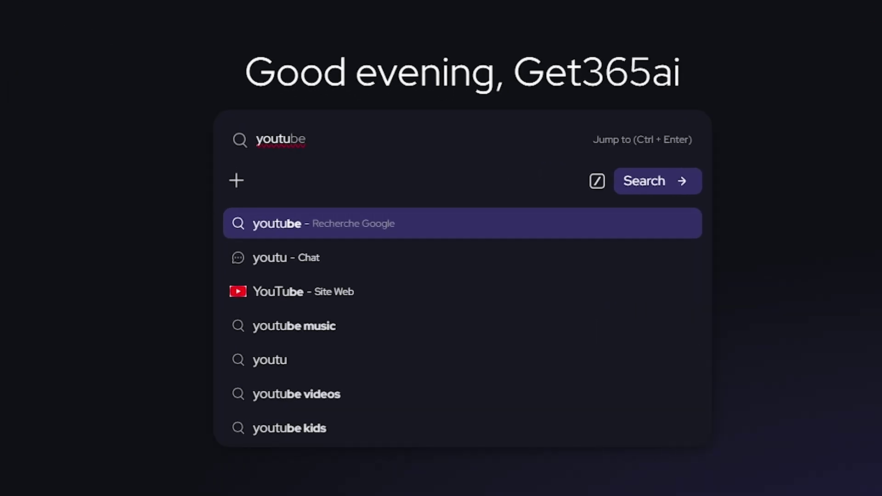
Step: Search youtube and open YouTube, then search gmail in a new tab from the grouped-tab sidebar
key(Return)
scroll(442, 275, down, 3)
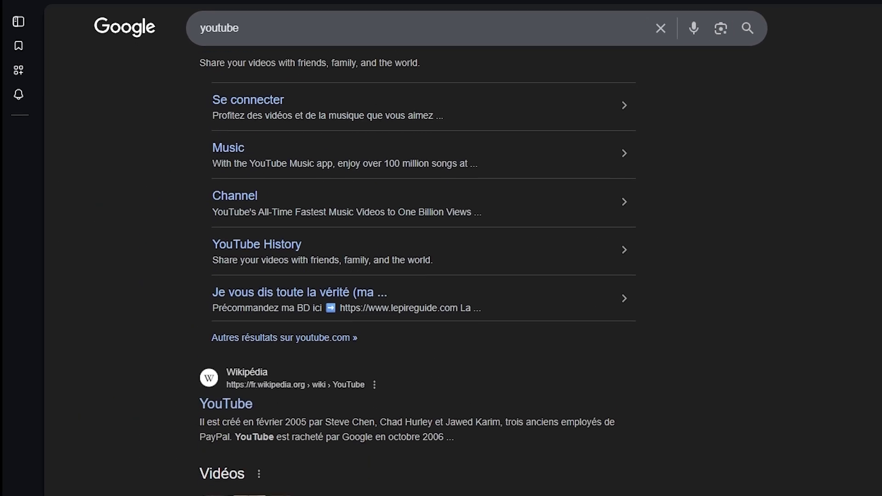
scroll(246, 439, down, 3)
scroll(246, 302, up, 1)
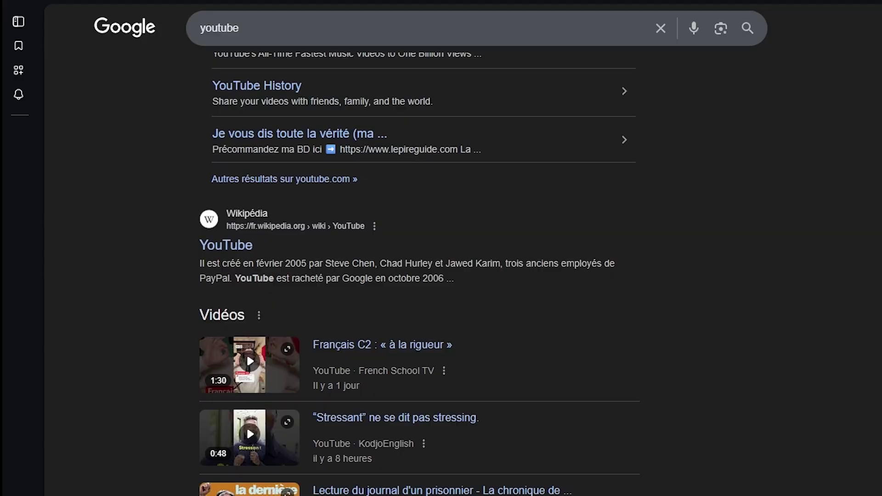
scroll(246, 353, up, 4)
click(167, 117)
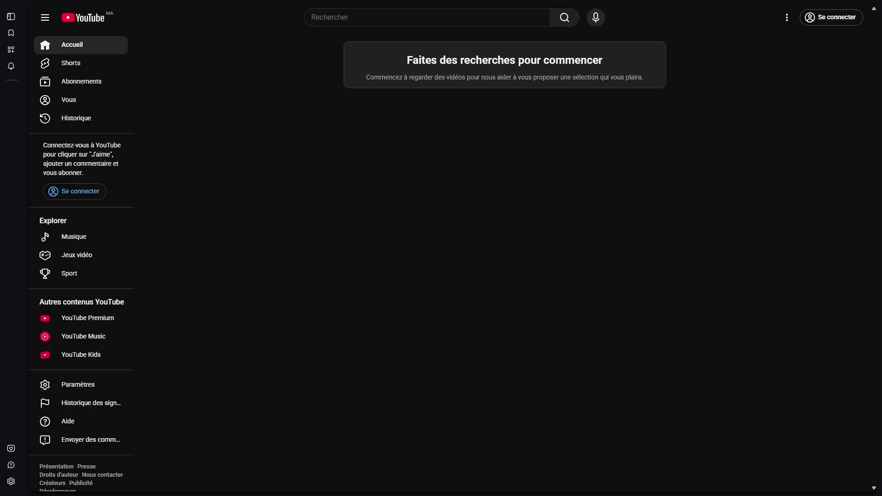
click(10, 16)
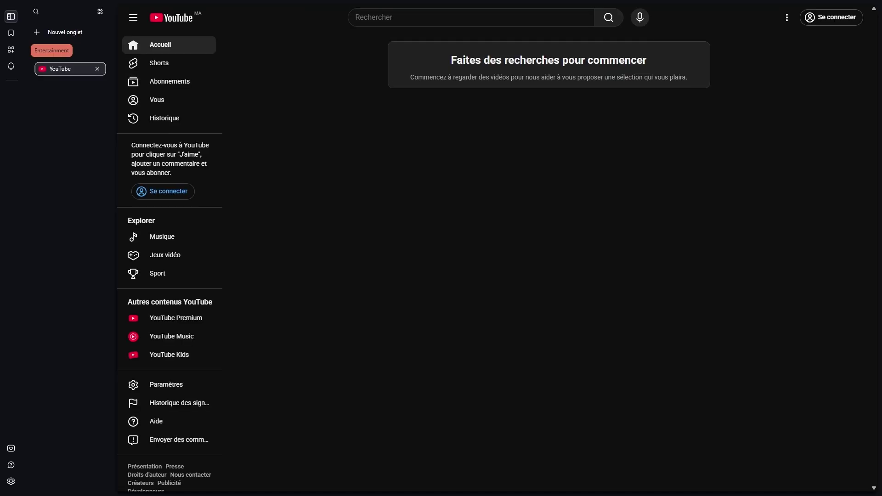
click(122, 55)
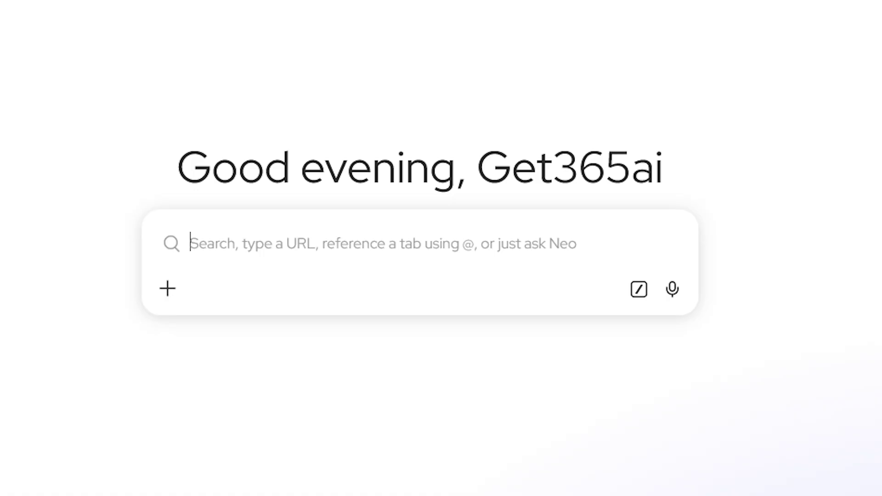
text(gmail)
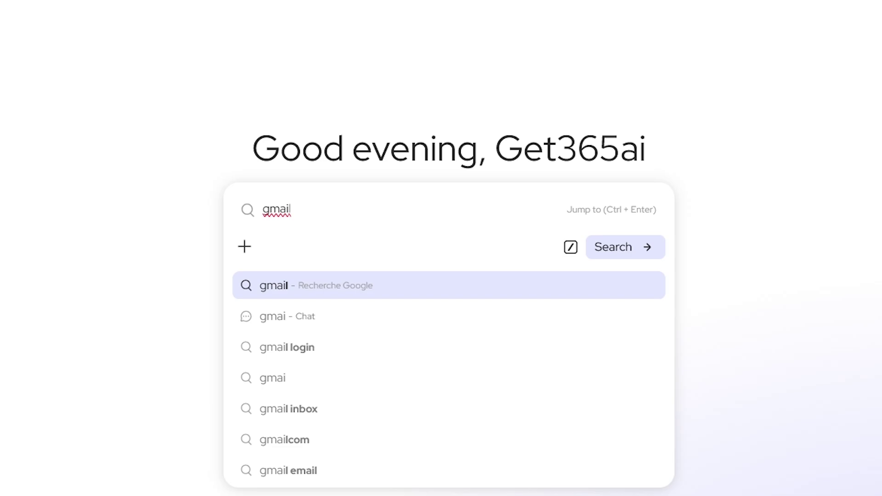
key(Return)
scroll(260, 169, down, 2)
scroll(260, 170, down, 4)
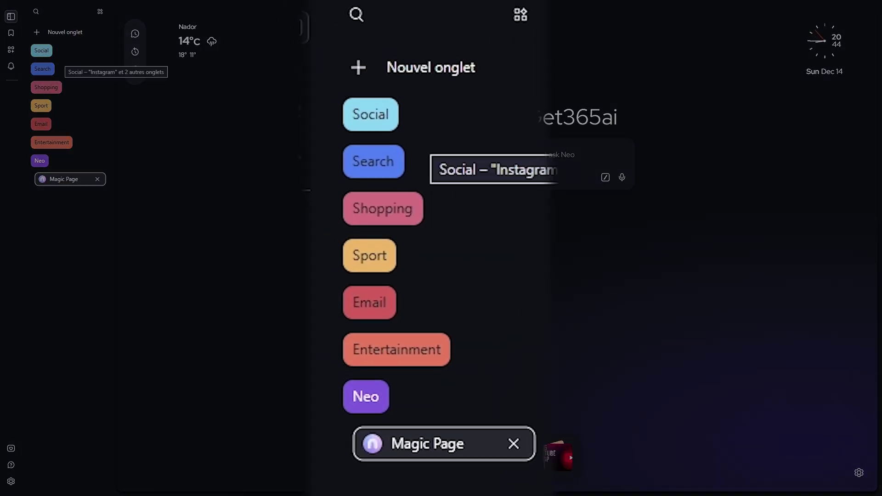
Step: Visit the Social group's Instagram, WhatsApp and Facebook tabs, then ChatGPT under Search
click(42, 51)
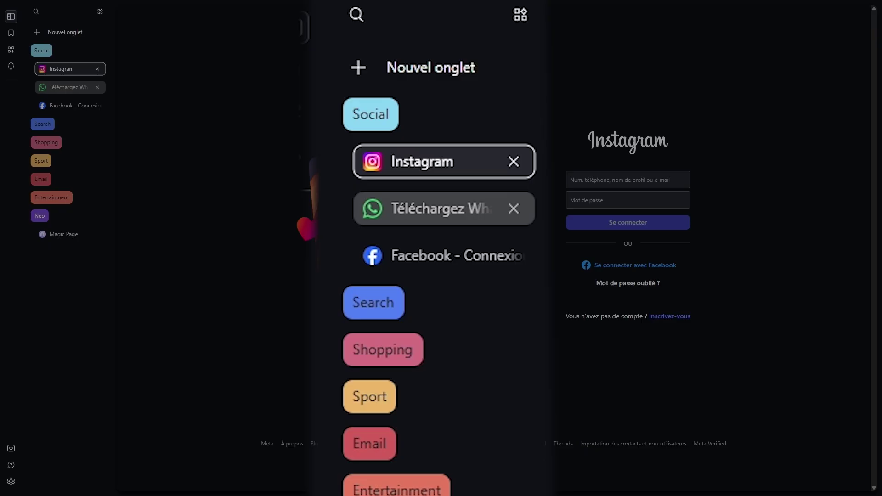
click(68, 87)
click(68, 105)
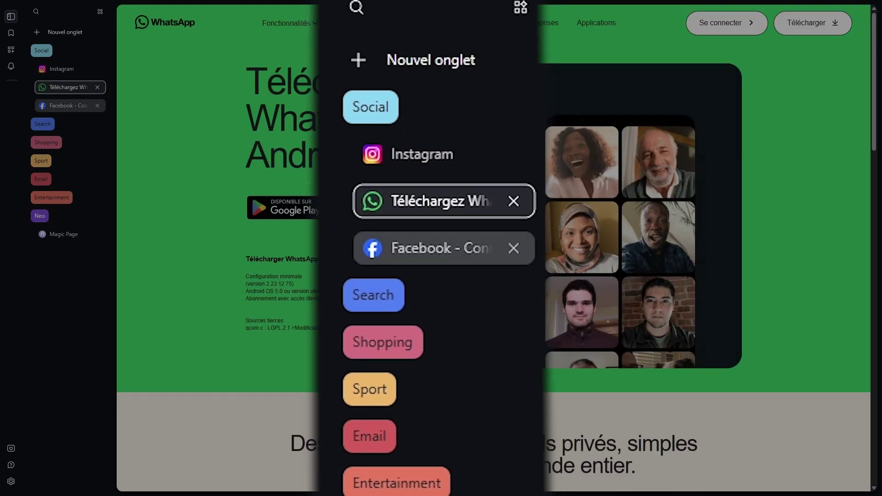
click(42, 124)
click(68, 142)
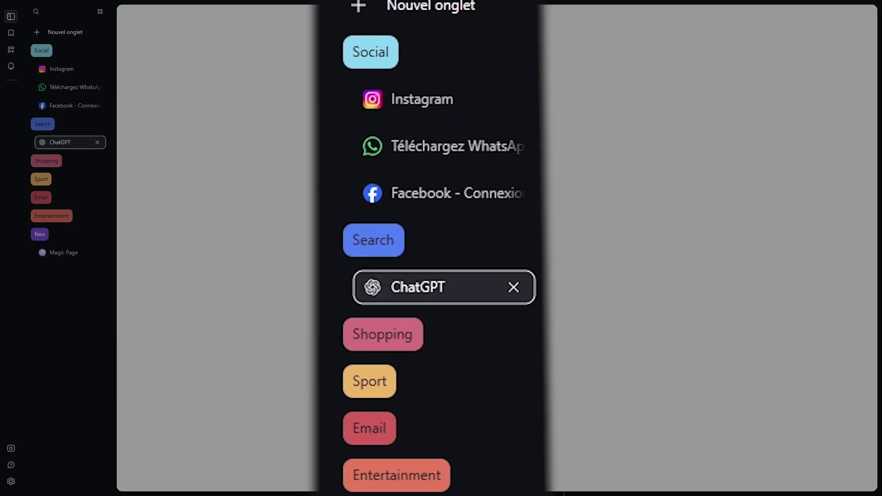
Step: Visit Alibaba in Shopping, Football Live Scores in Sport and Gmail in Email, then YouTube
click(46, 161)
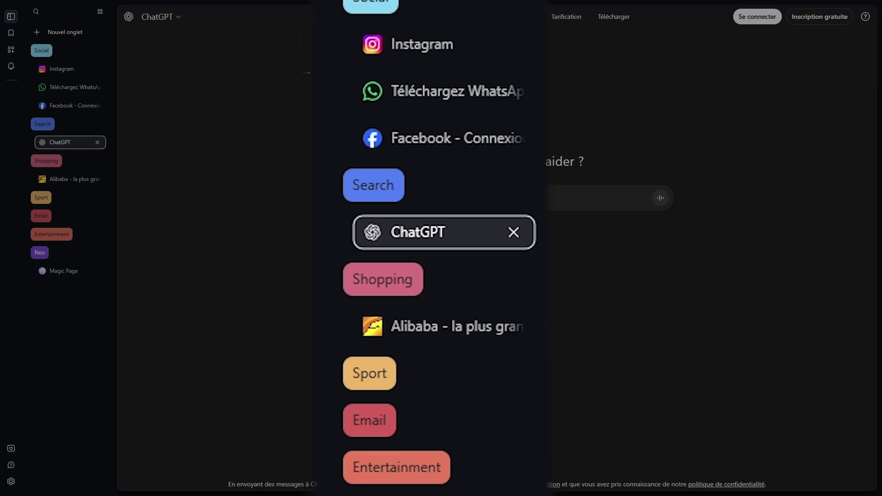
click(68, 179)
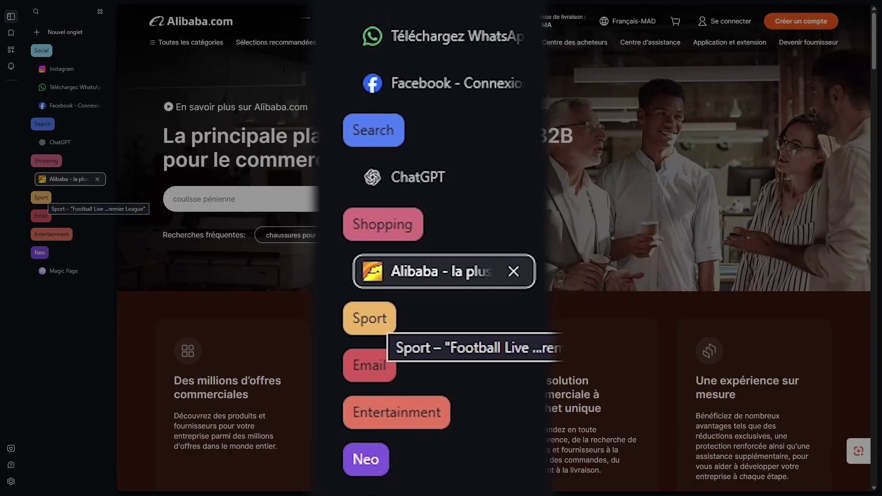
click(41, 197)
click(67, 216)
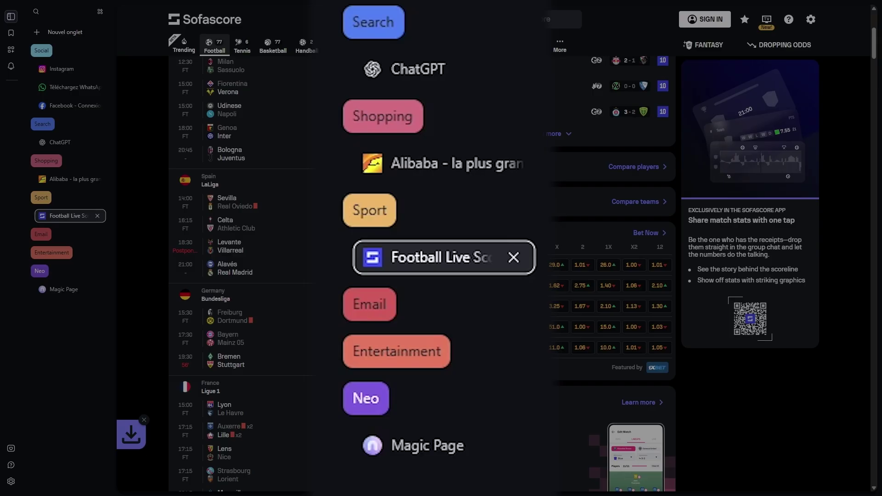
click(41, 234)
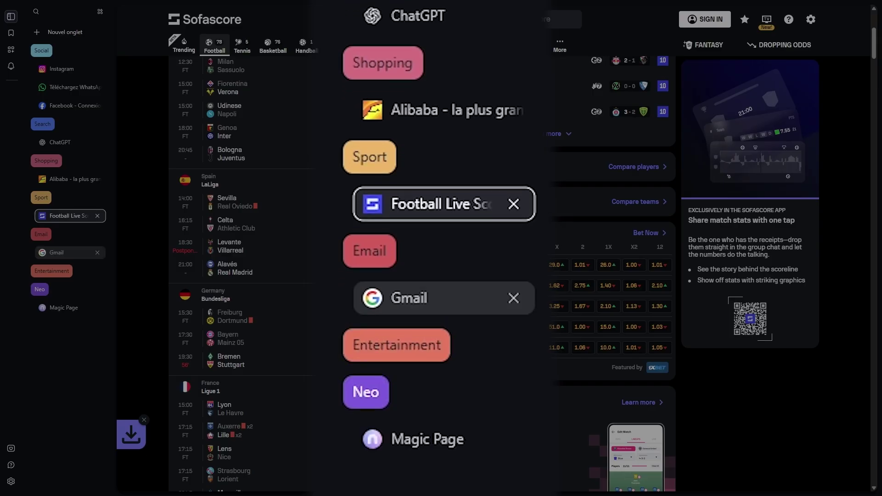
click(68, 252)
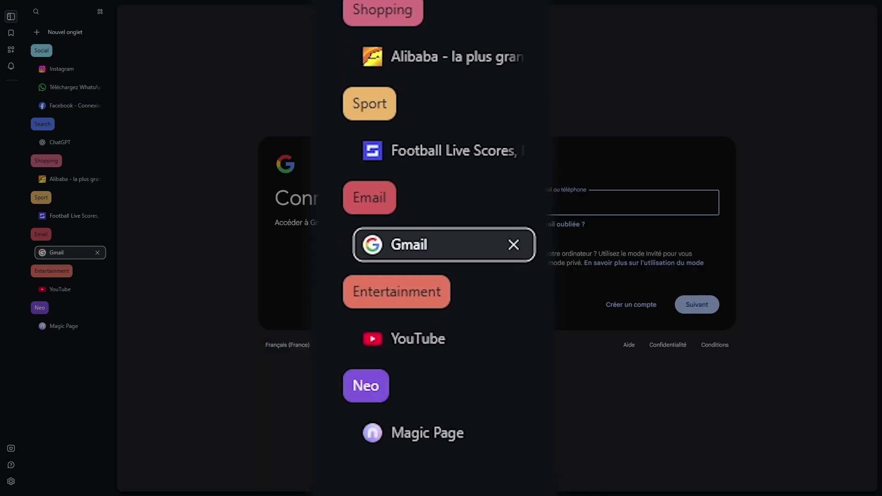
key(ctrl+Tab)
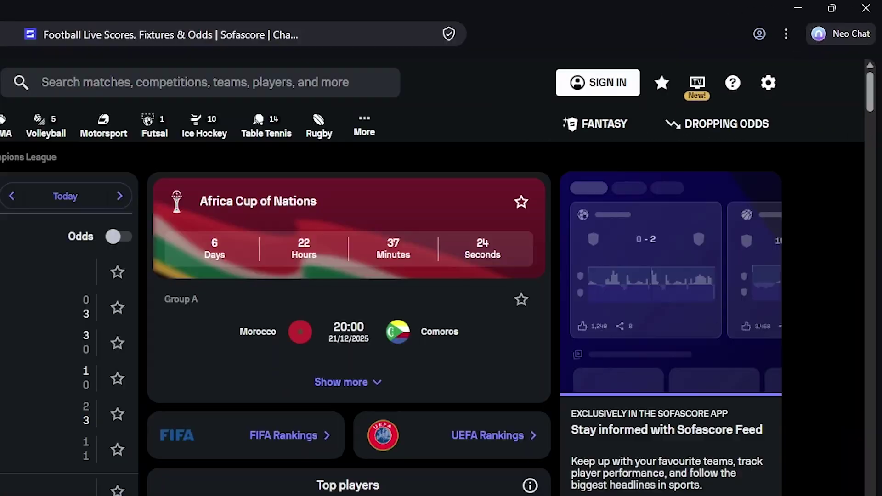
Step: Ask Neo chat about Sofascore's advanced analysis features and how its rating weighs attack versus defence
click(857, 21)
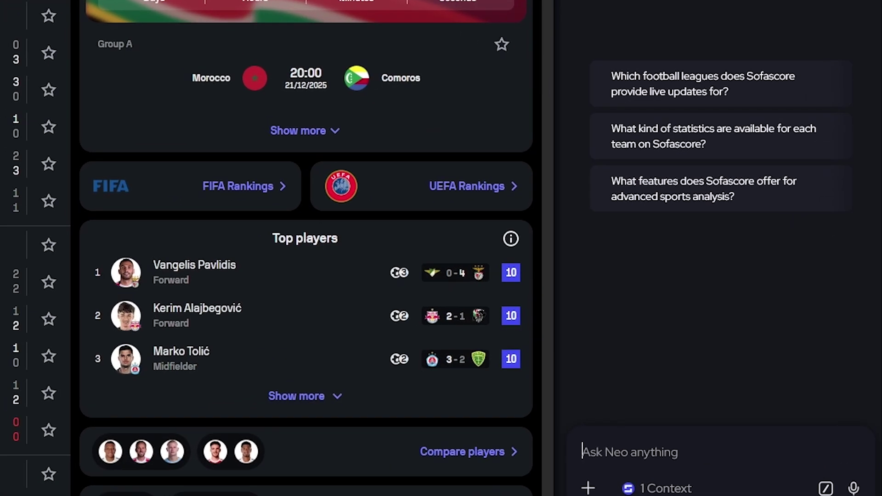
click(703, 189)
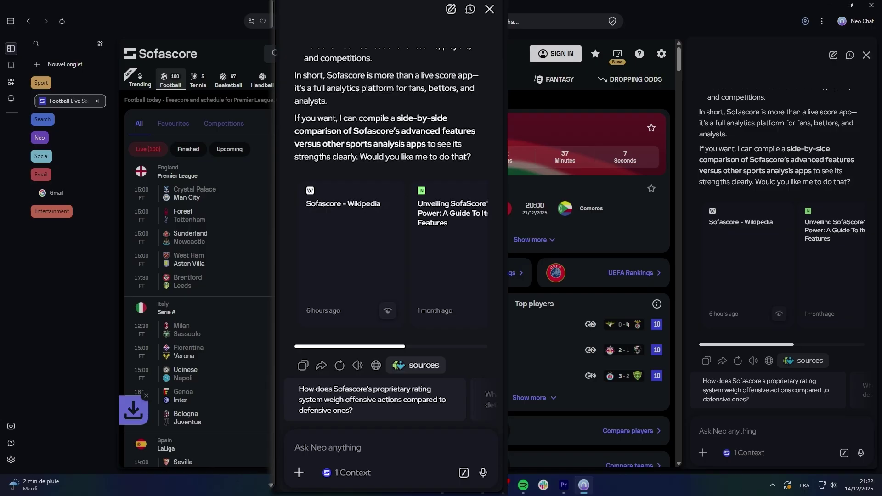
click(372, 399)
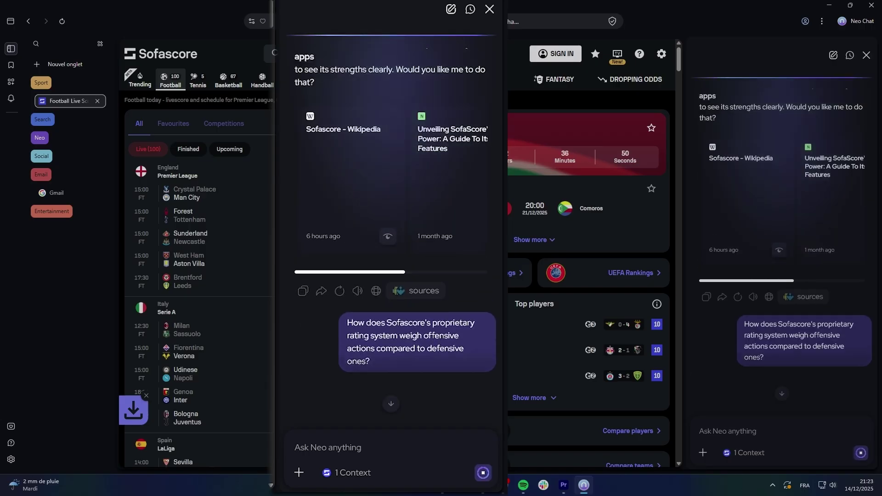
scroll(391, 228, up, 2)
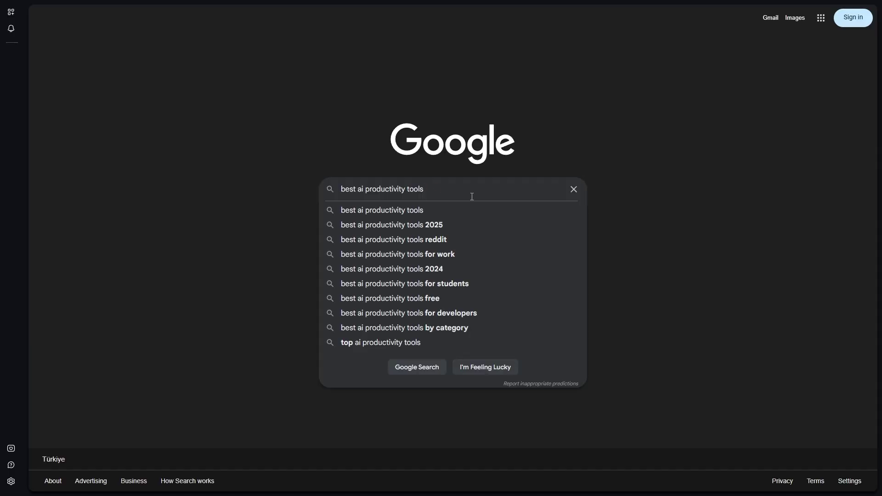
Step: Search 'best ai productivity tools', preview the Zapier article, and get Neo's summary of it
key(Return)
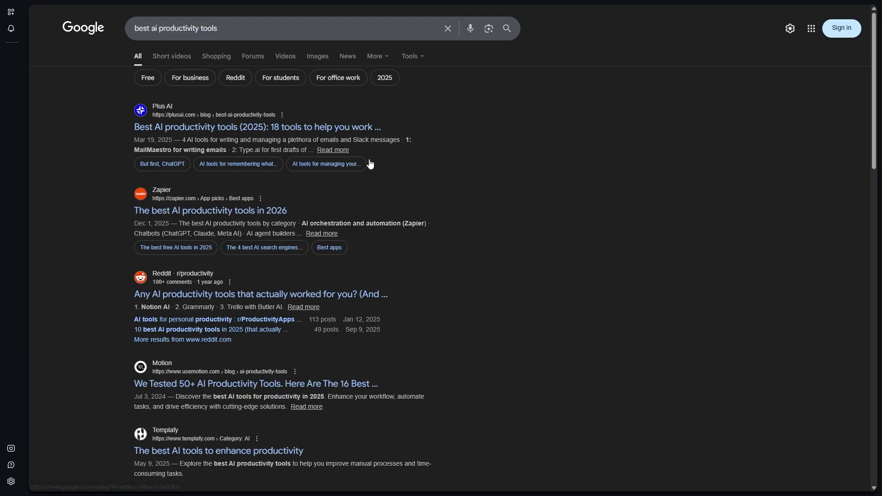
scroll(141, 200, down, 2)
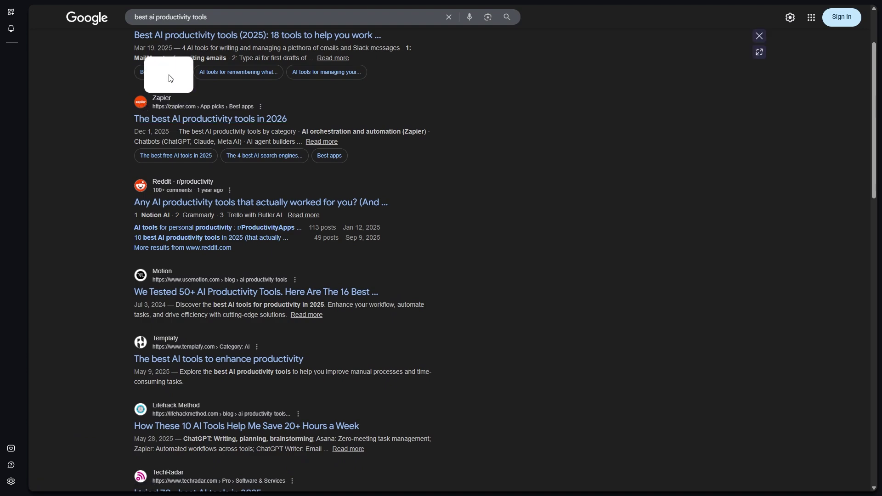
scroll(479, 209, down, 5)
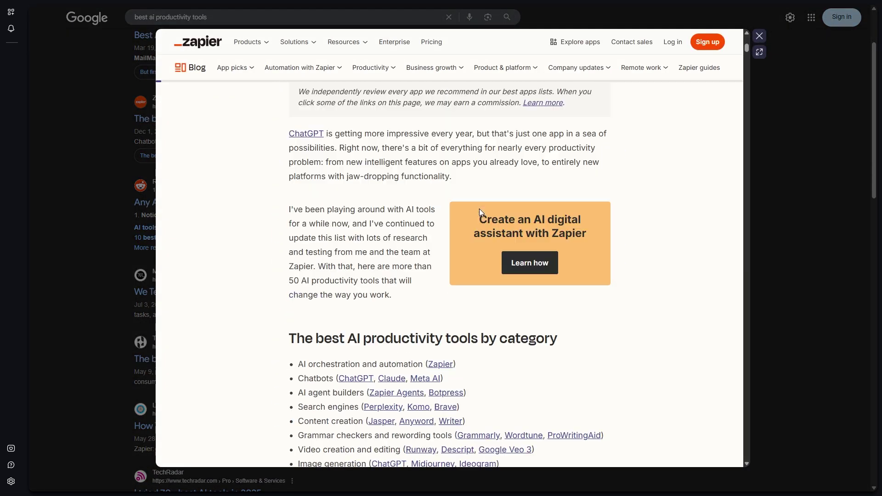
scroll(480, 209, down, 5)
scroll(501, 199, down, 4)
scroll(561, 197, down, 4)
scroll(654, 196, down, 4)
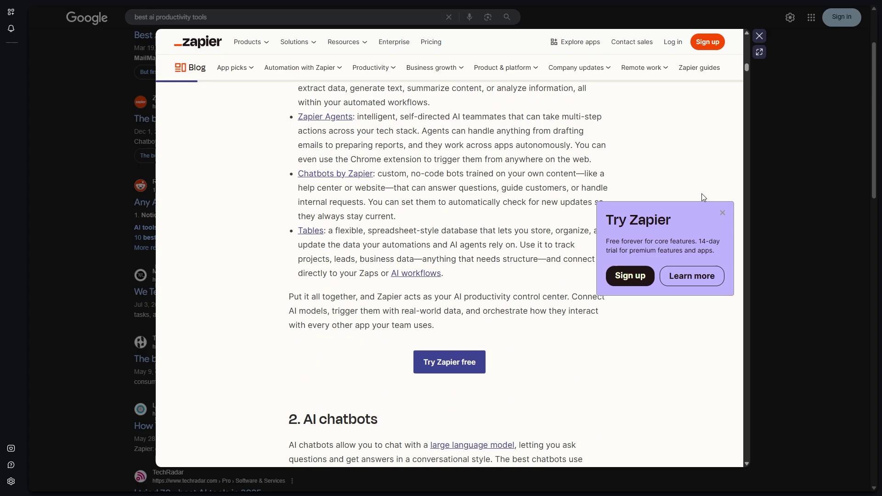
scroll(690, 186, down, 4)
scroll(672, 165, down, 4)
scroll(662, 138, down, 2)
key(Escape)
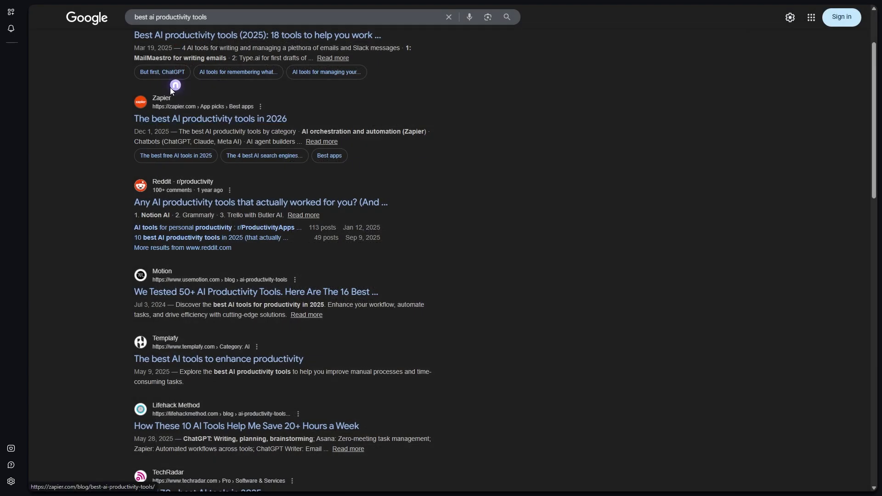
click(193, 94)
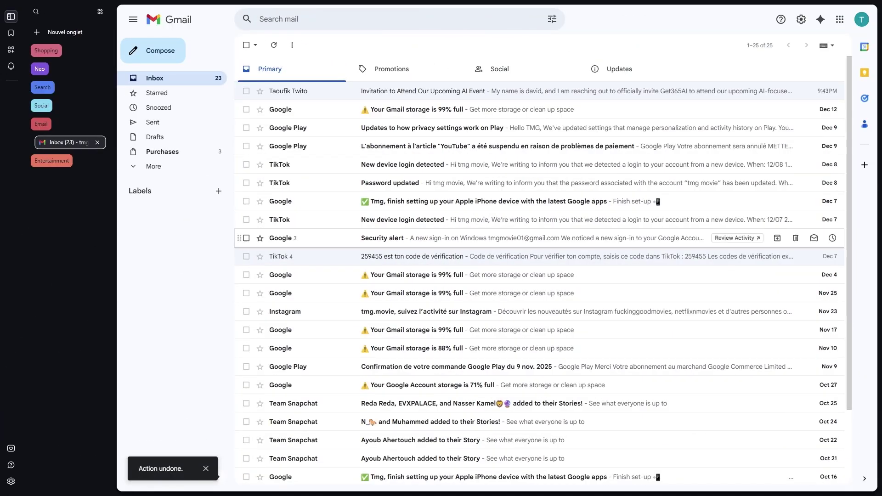
Step: Answer David's AI event invitation with a Neo Composer draft accepting and asking about logistics
click(552, 90)
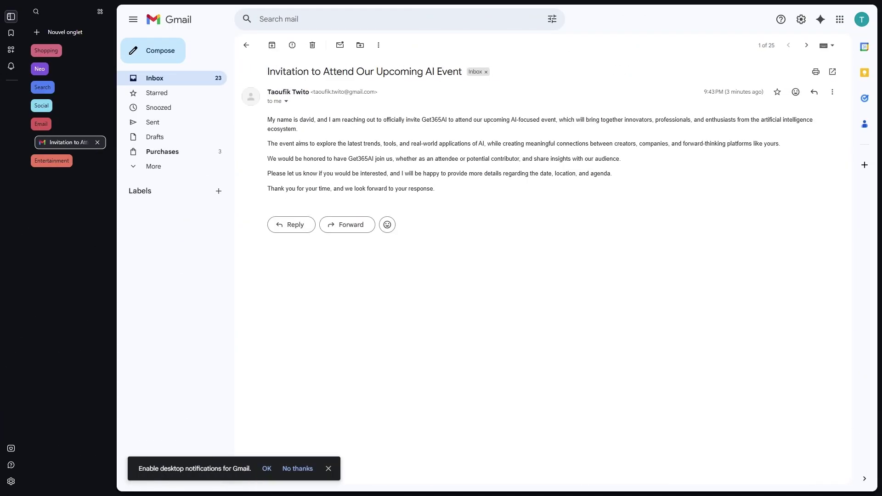
click(291, 225)
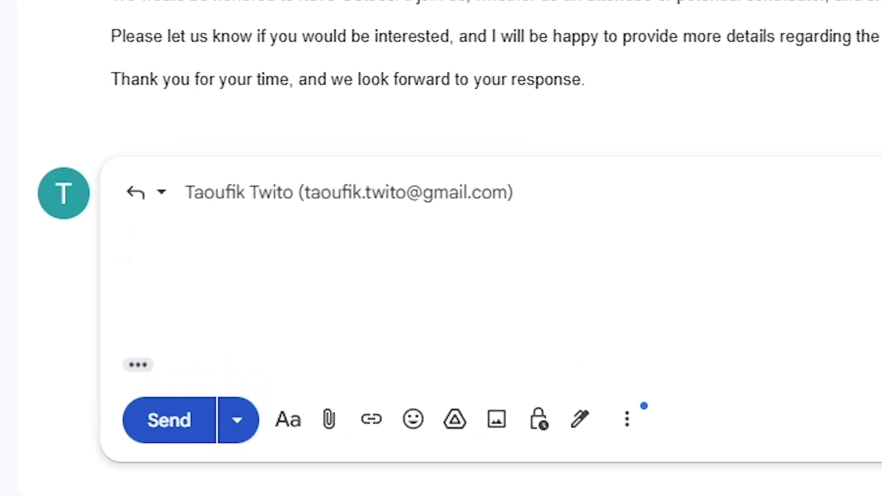
click(143, 259)
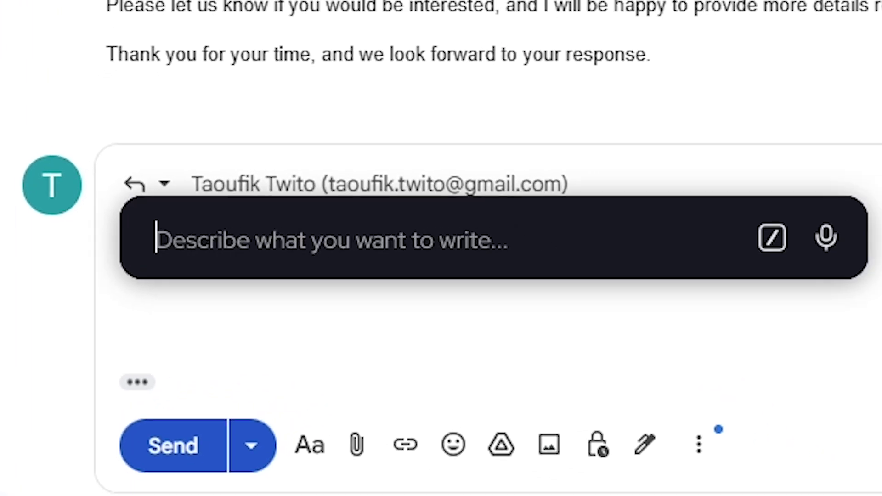
text(Write a polite, professional, and positive email reply accepting an invitation to attend an AI event)
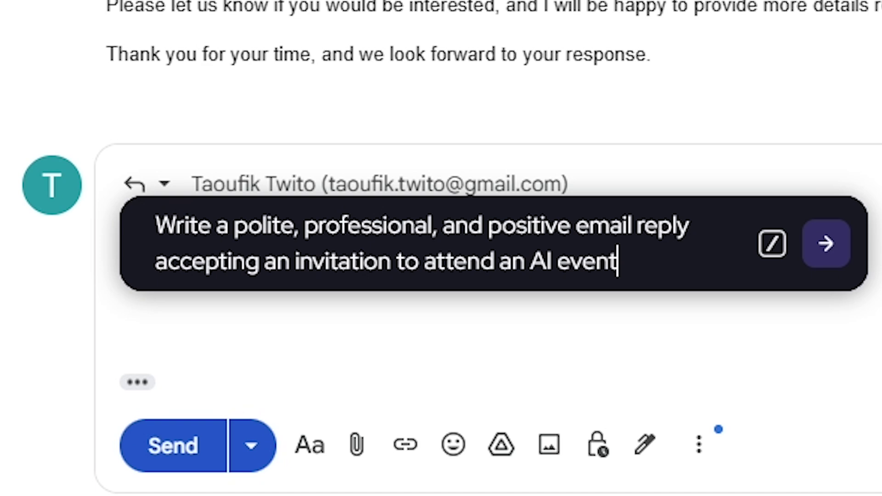
click(825, 244)
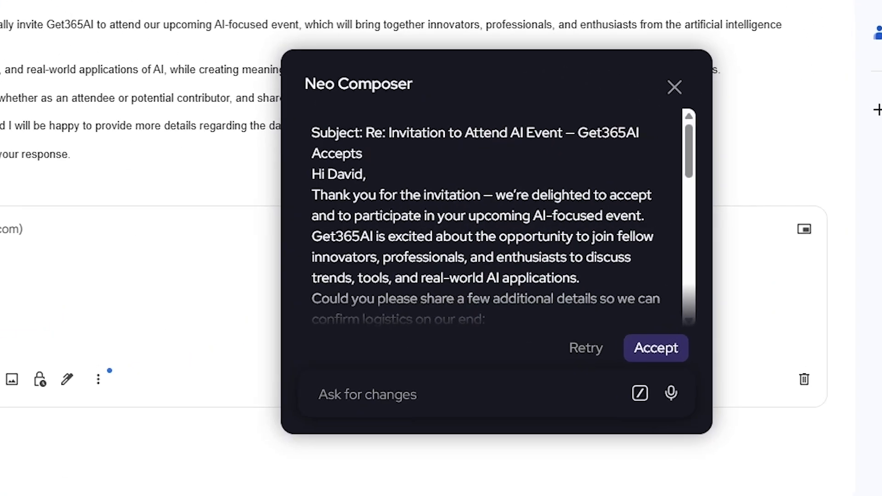
scroll(497, 221, down, 5)
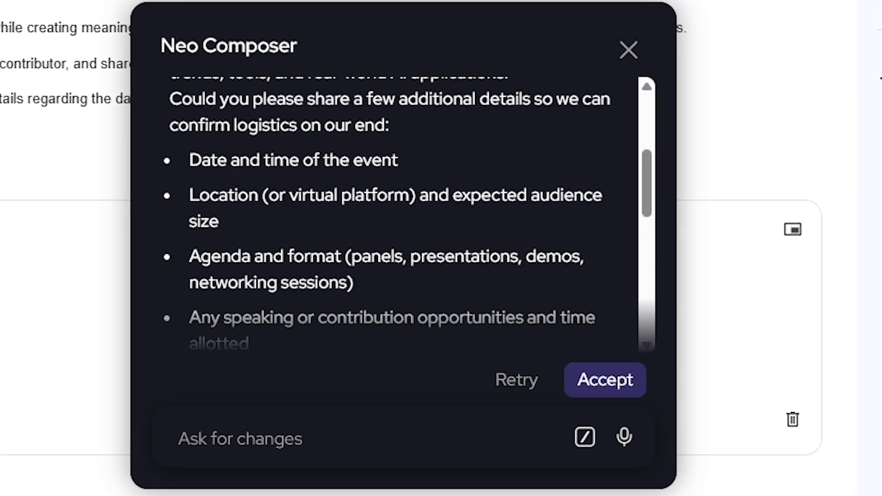
scroll(407, 207, down, 3)
scroll(407, 207, down, 3)
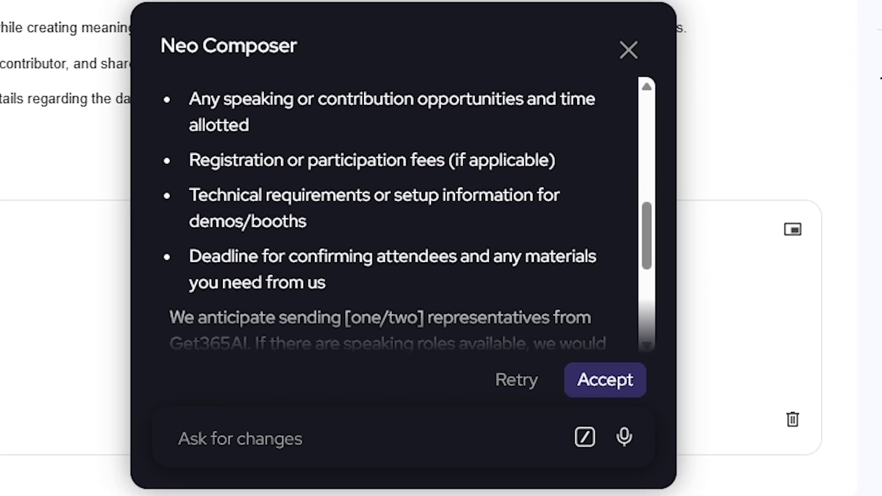
scroll(407, 208, down, 3)
scroll(407, 207, down, 3)
scroll(406, 207, down, 2)
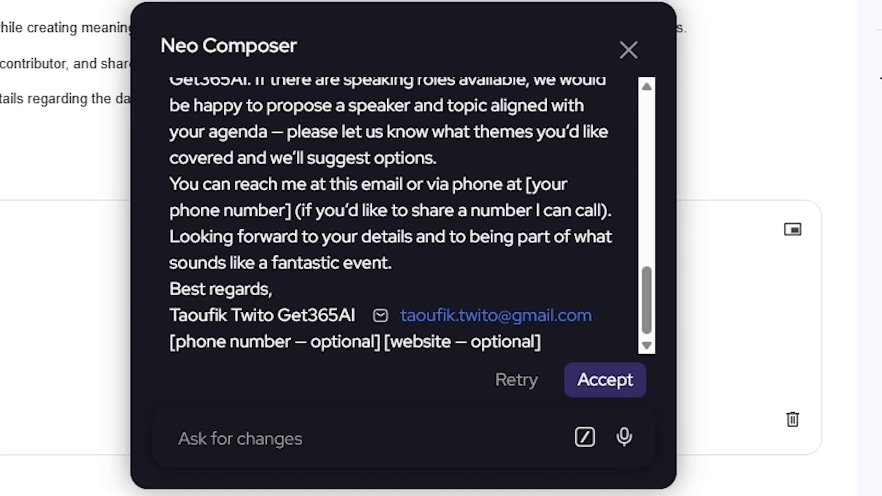
scroll(407, 214, up, 5)
scroll(407, 215, up, 5)
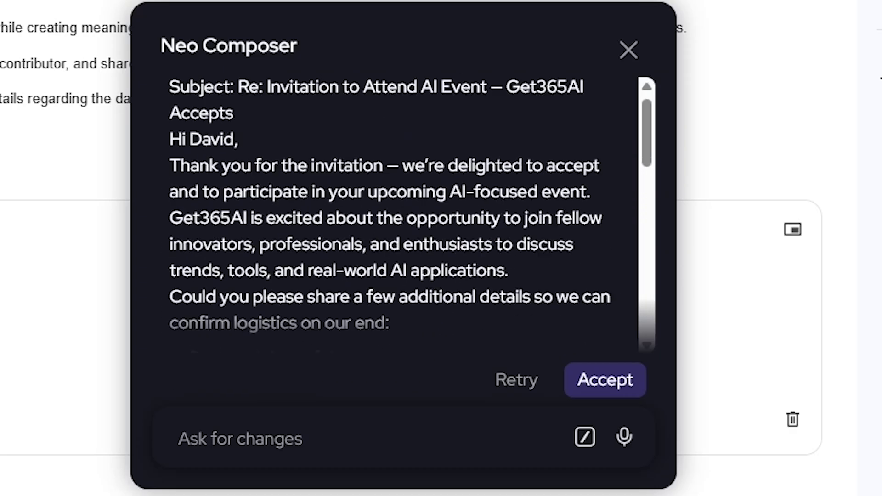
scroll(407, 208, down, 3)
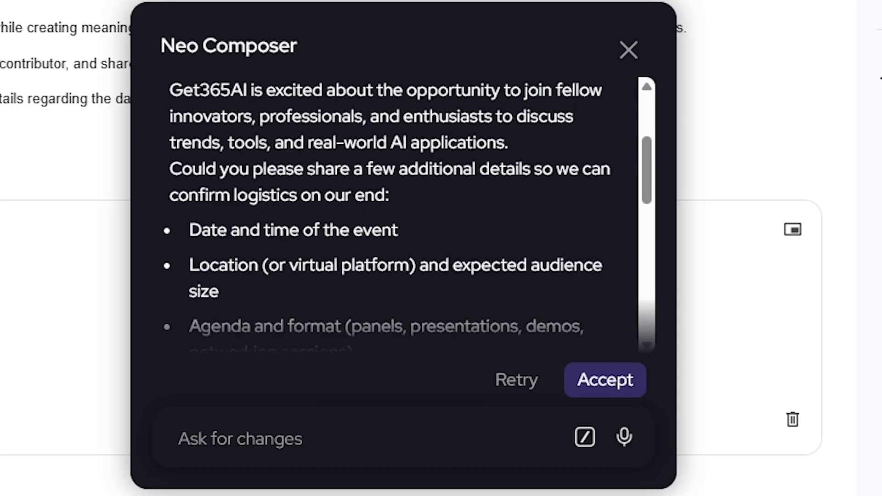
scroll(407, 207, down, 3)
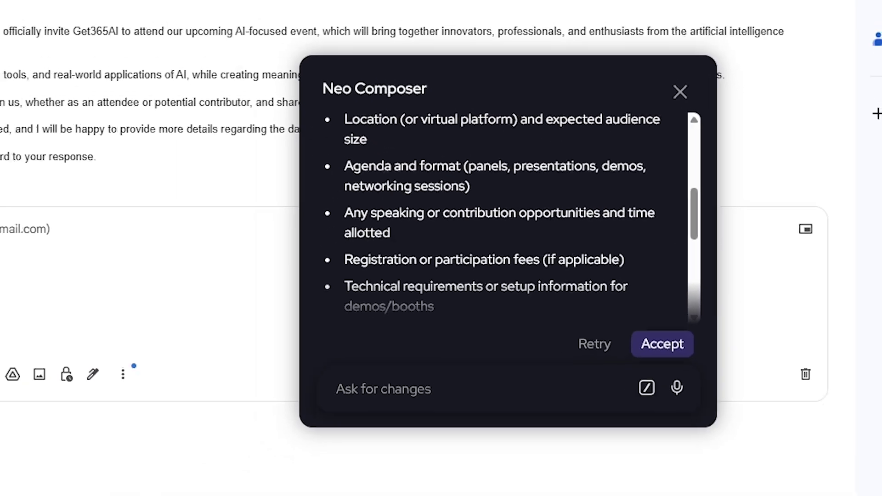
click(605, 379)
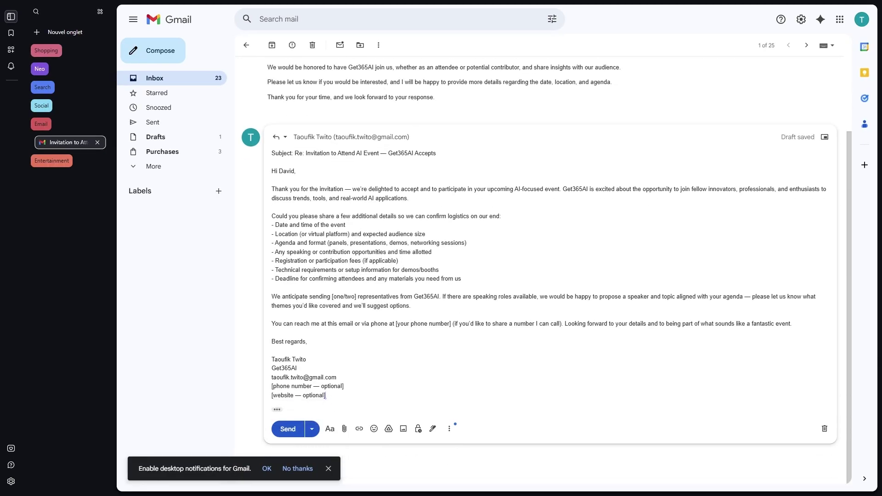
scroll(545, 276, up, 1)
scroll(545, 276, down, 1)
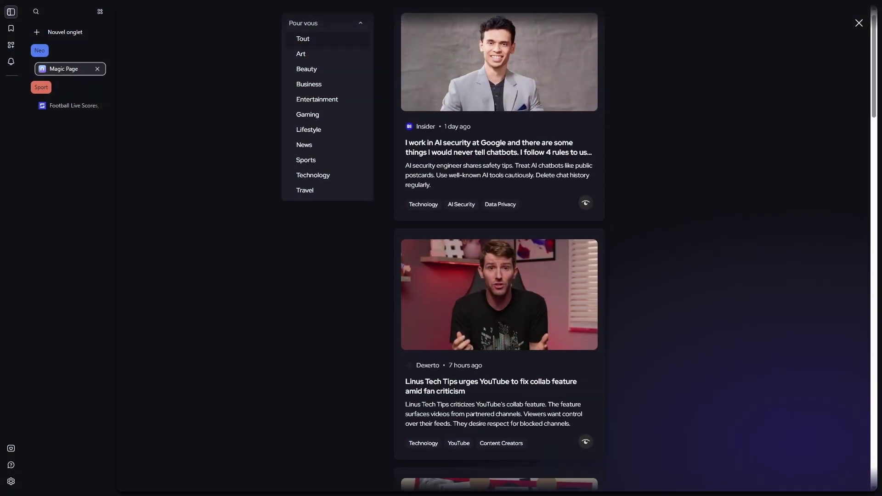
scroll(500, 248, down, 1)
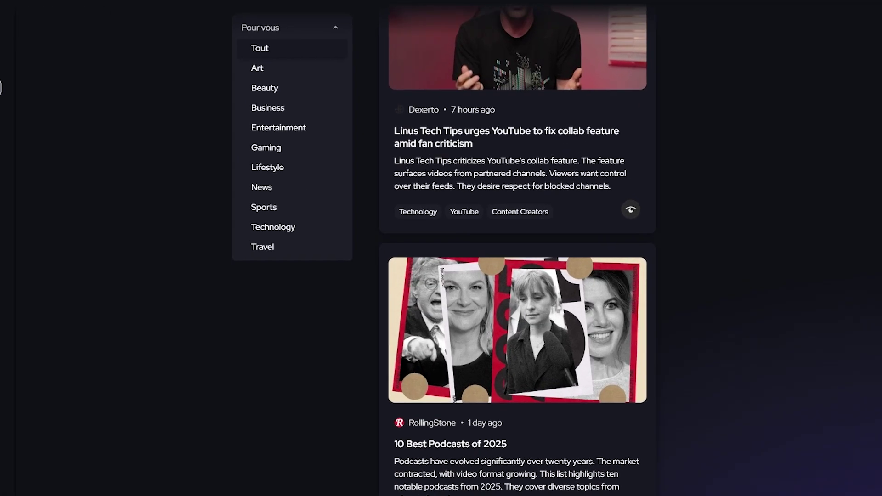
scroll(517, 275, down, 3)
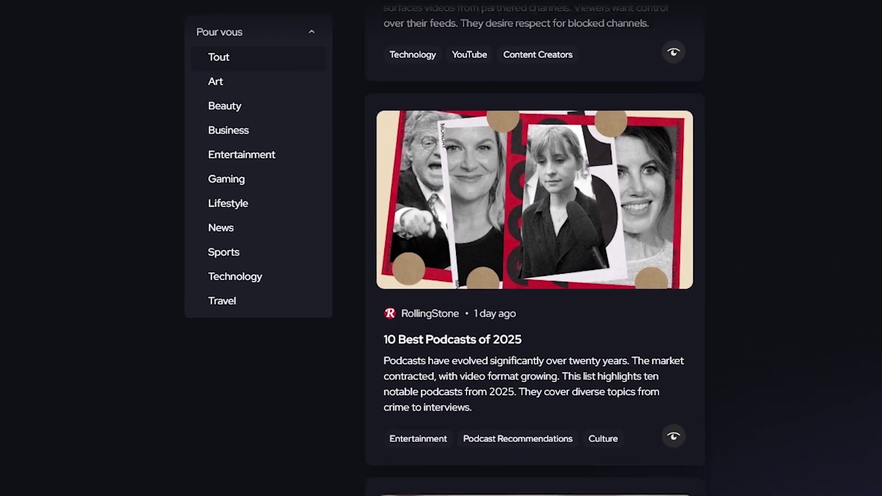
scroll(535, 248, down, 2)
scroll(535, 248, down, 2)
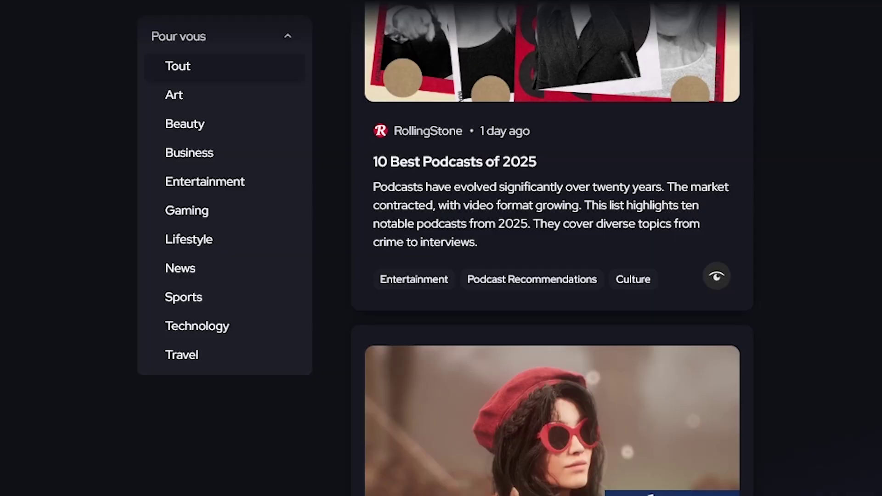
scroll(551, 275, down, 1)
scroll(551, 276, down, 1)
scroll(552, 275, down, 1)
scroll(552, 276, down, 1)
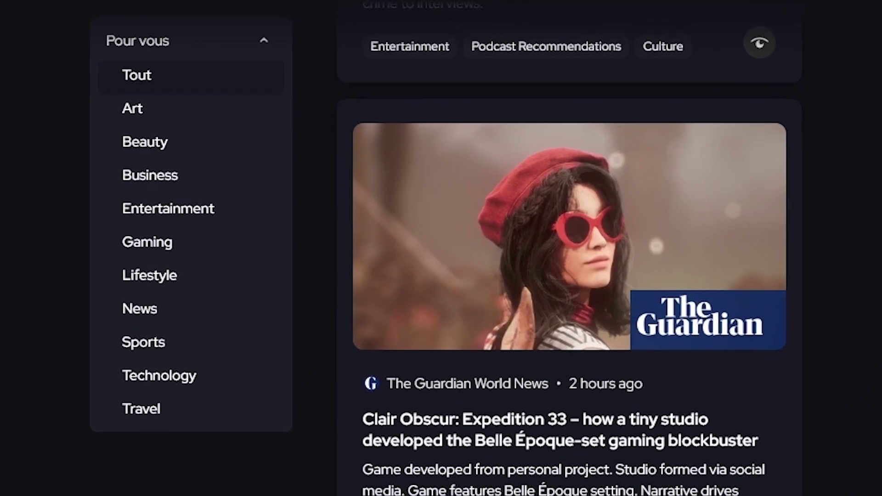
scroll(551, 276, down, 1)
scroll(552, 276, down, 1)
scroll(551, 276, down, 1)
scroll(552, 276, down, 1)
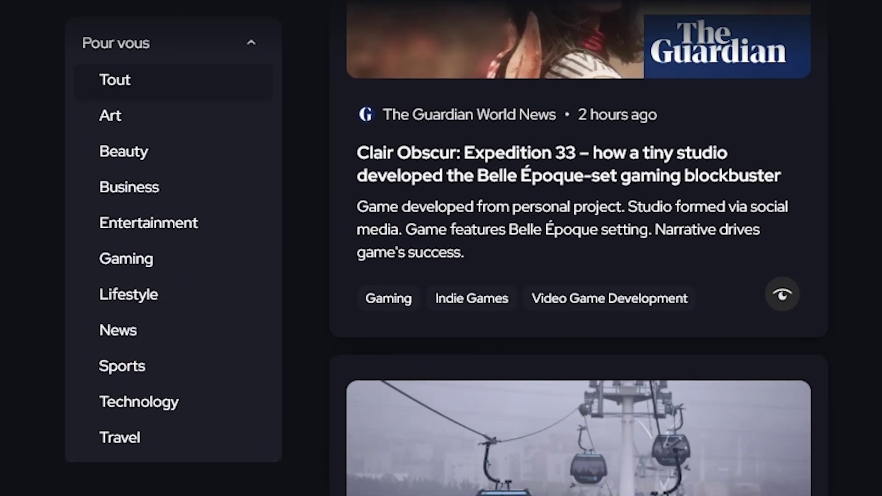
scroll(579, 249, down, 1)
scroll(579, 248, down, 1)
scroll(579, 248, down, 1)
scroll(579, 248, down, 1)
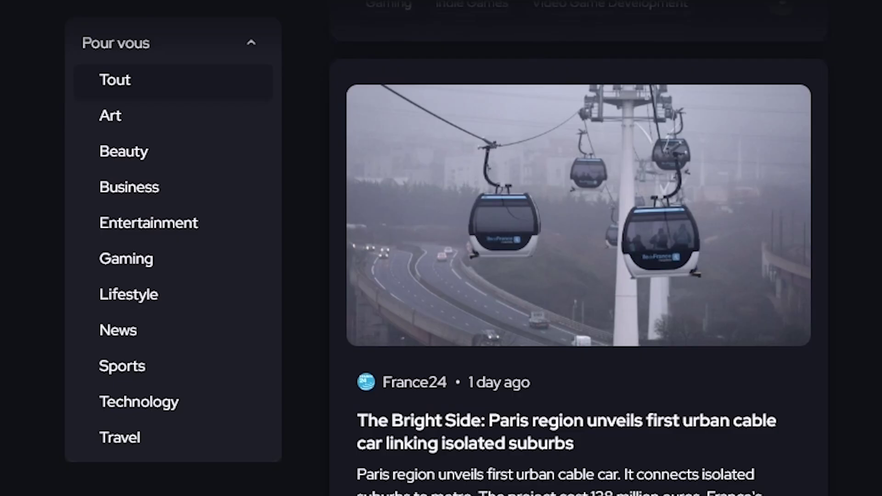
scroll(579, 249, down, 1)
scroll(579, 249, down, 1)
scroll(579, 249, down, 1)
scroll(580, 248, down, 1)
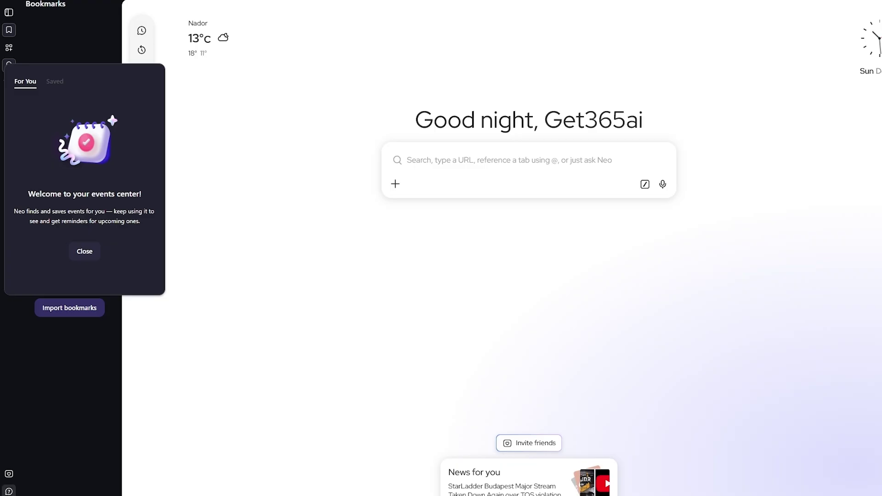
Step: Close the events panel and the send-feedback form, then open Neo settings
key(Escape)
key(alt+shift+i)
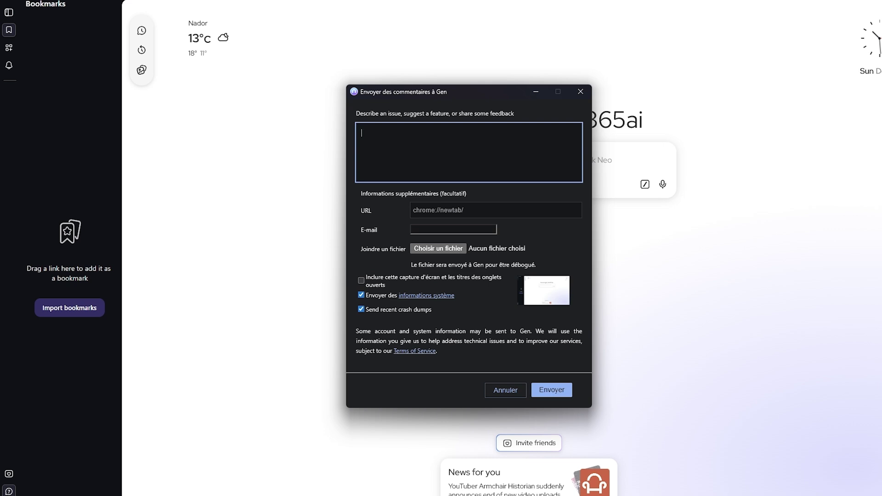
key(Escape)
key(ctrl+comma)
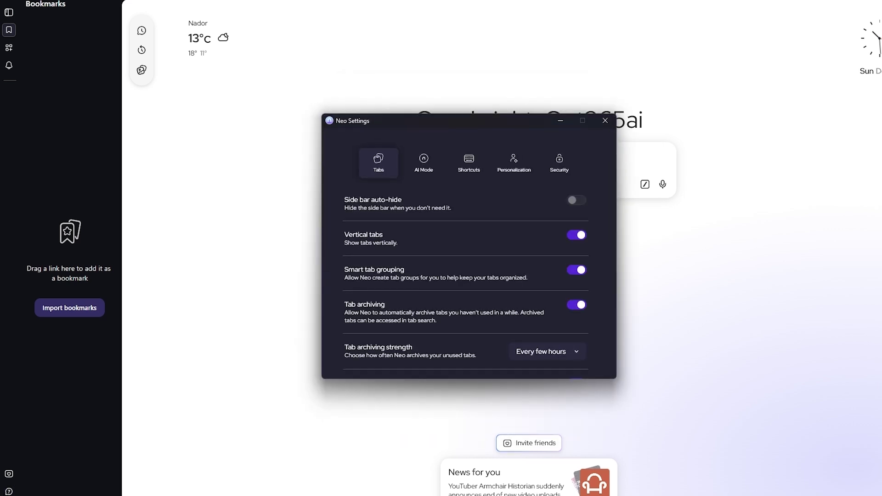
scroll(474, 284, down, 1)
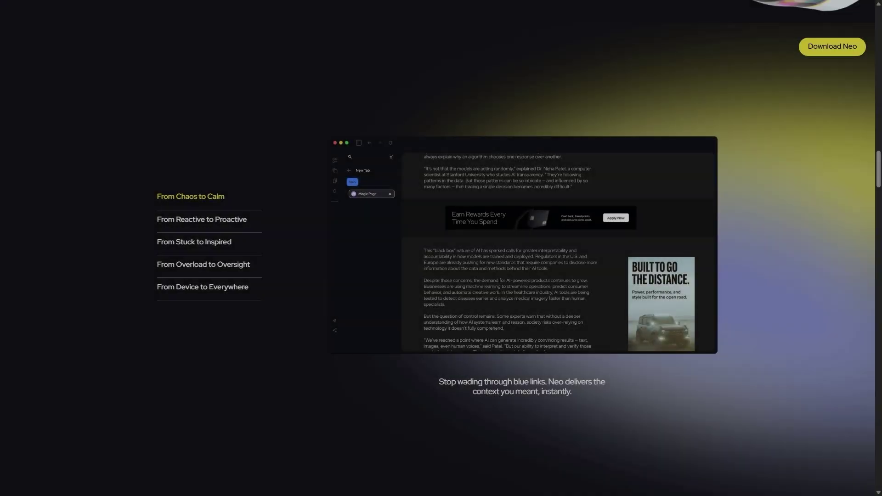
scroll(442, 248, up, 5)
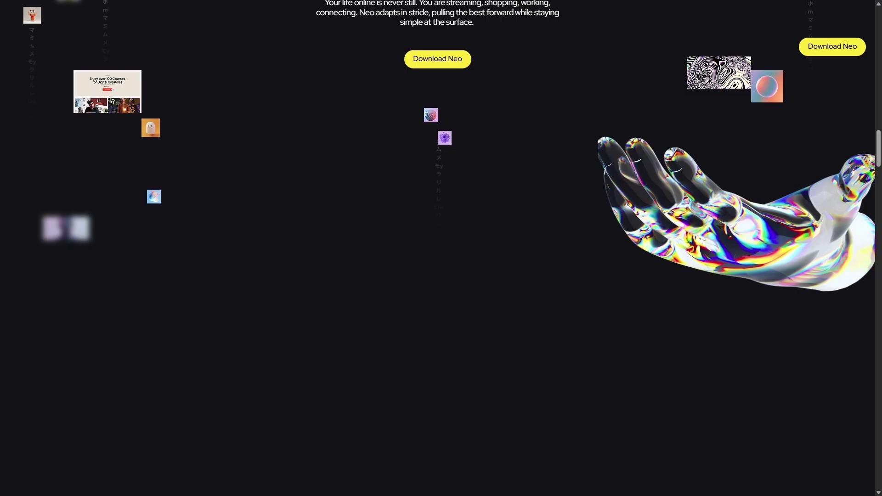
scroll(442, 248, up, 1)
scroll(441, 248, up, 1)
scroll(441, 248, up, 1)
scroll(441, 248, up, 1)
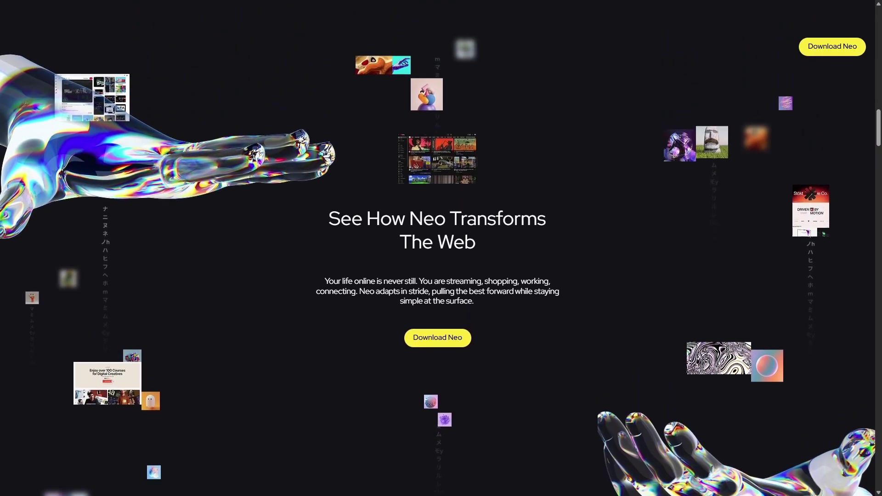
scroll(442, 249, up, 2)
scroll(441, 248, up, 1)
scroll(442, 248, up, 1)
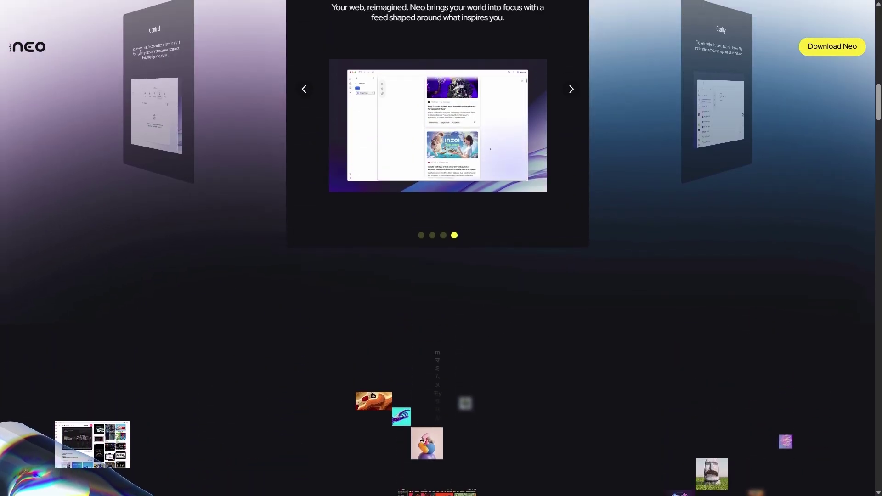
scroll(441, 249, up, 2)
scroll(442, 248, up, 1)
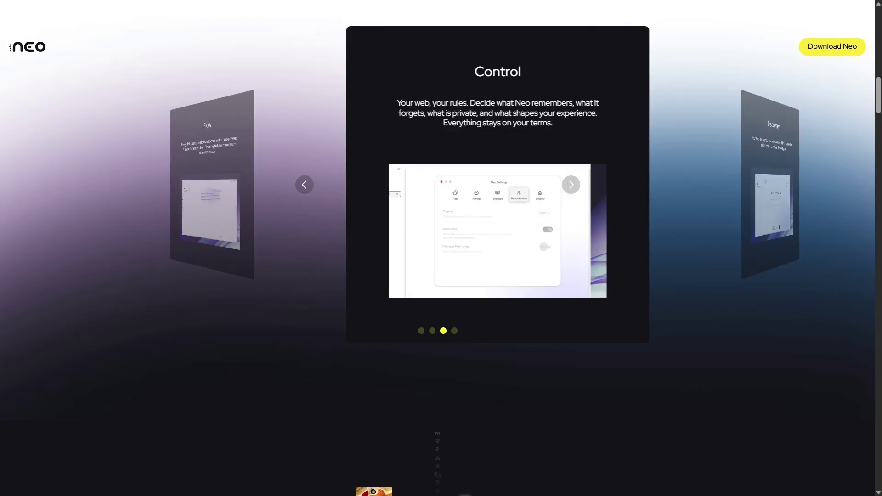
scroll(441, 248, up, 1)
scroll(441, 249, up, 1)
scroll(441, 249, up, 1)
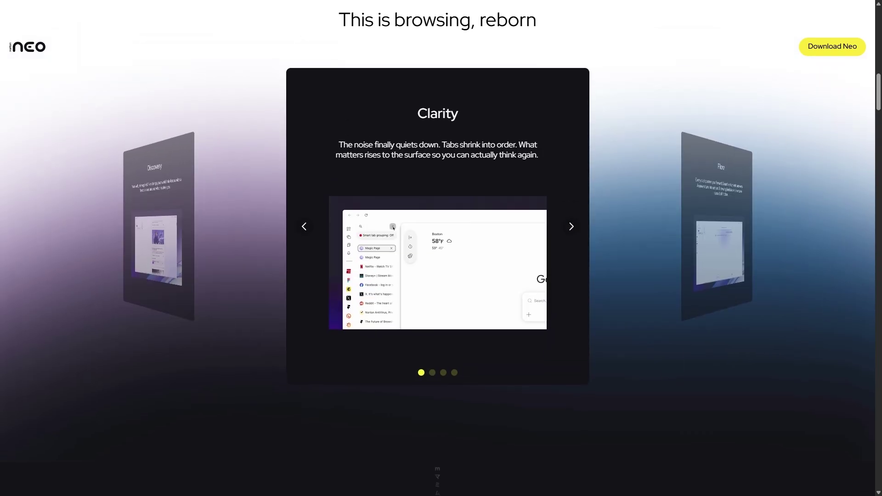
scroll(441, 249, up, 1)
scroll(441, 248, up, 1)
scroll(441, 248, up, 1)
scroll(441, 248, up, 1)
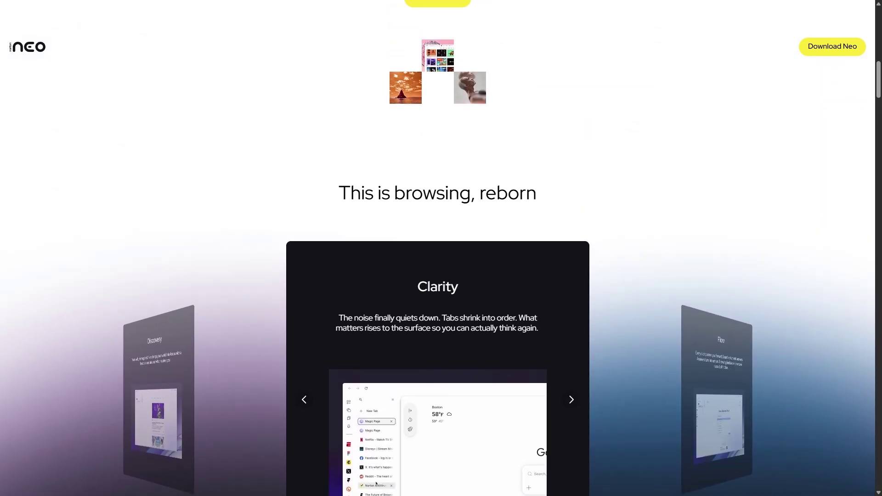
scroll(441, 249, up, 1)
scroll(441, 248, up, 1)
scroll(441, 248, up, 1)
scroll(441, 249, up, 1)
scroll(441, 248, up, 1)
scroll(441, 249, up, 1)
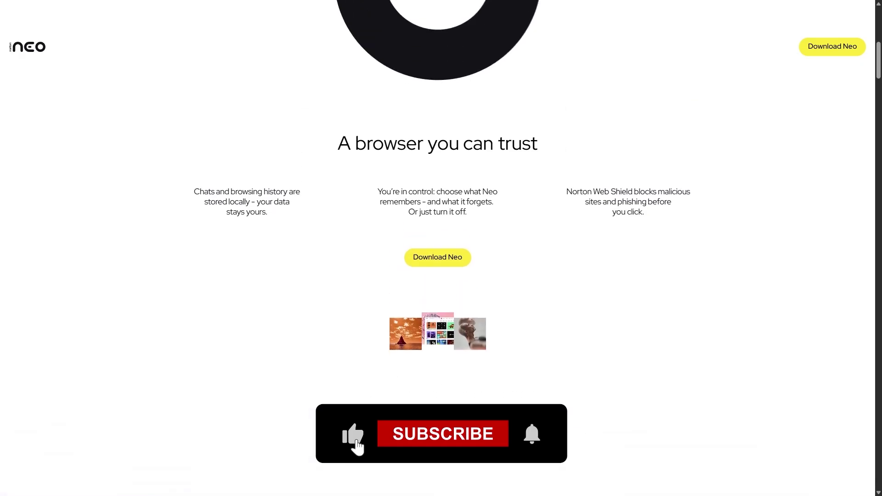
scroll(441, 248, up, 1)
scroll(442, 248, up, 1)
scroll(441, 249, up, 1)
scroll(442, 249, up, 1)
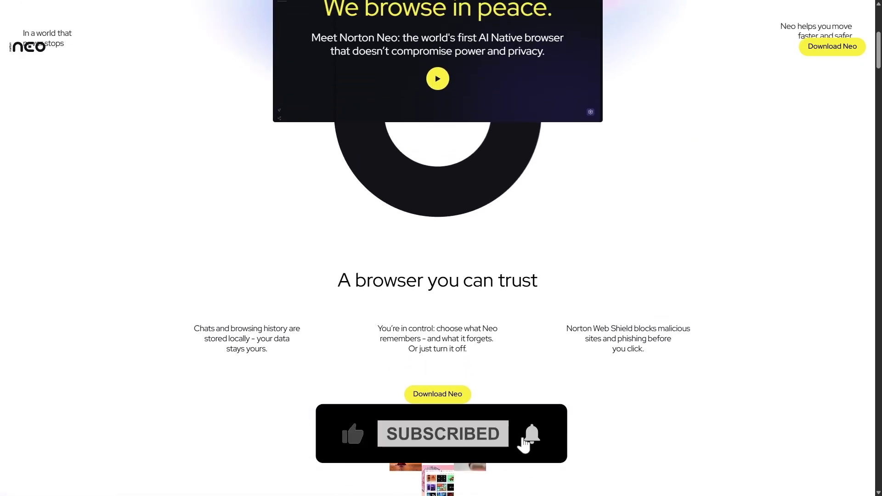
scroll(441, 248, up, 1)
scroll(441, 248, up, 1)
scroll(441, 248, up, 1)
scroll(442, 248, up, 1)
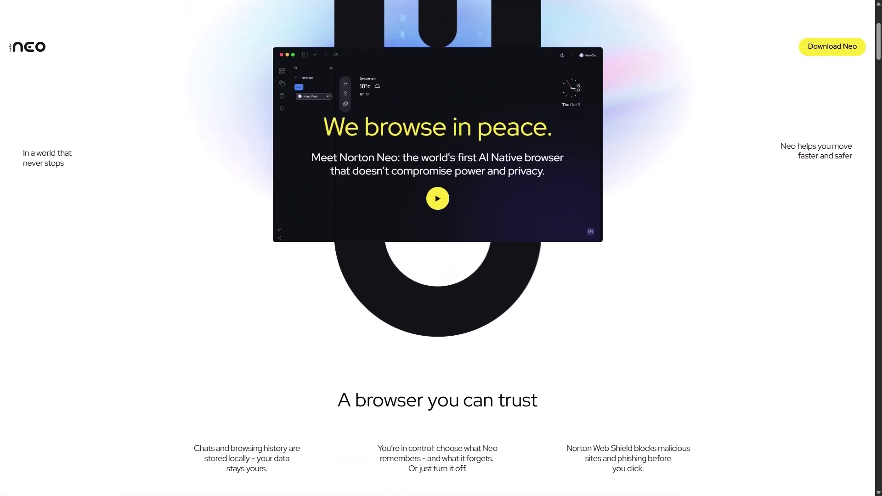
scroll(441, 248, up, 1)
scroll(441, 249, up, 1)
scroll(441, 249, up, 1)
scroll(441, 248, up, 1)
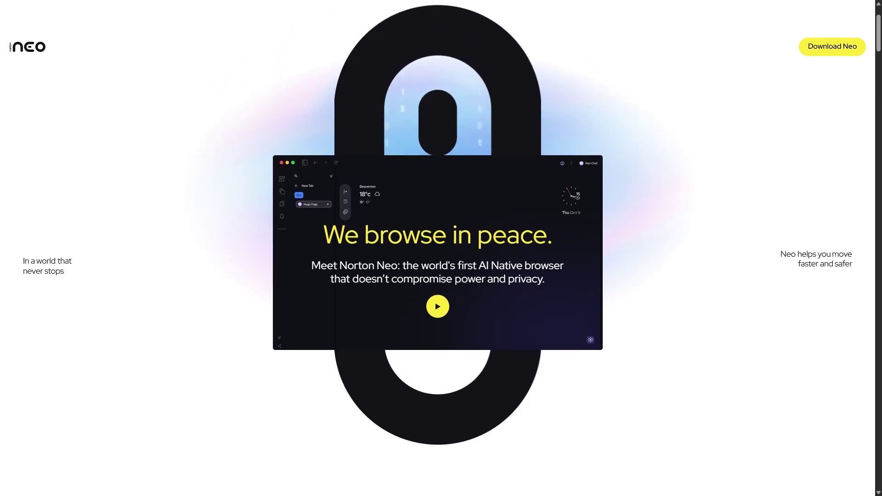
scroll(441, 248, up, 1)
scroll(441, 249, up, 1)
scroll(441, 248, up, 1)
scroll(441, 249, up, 1)
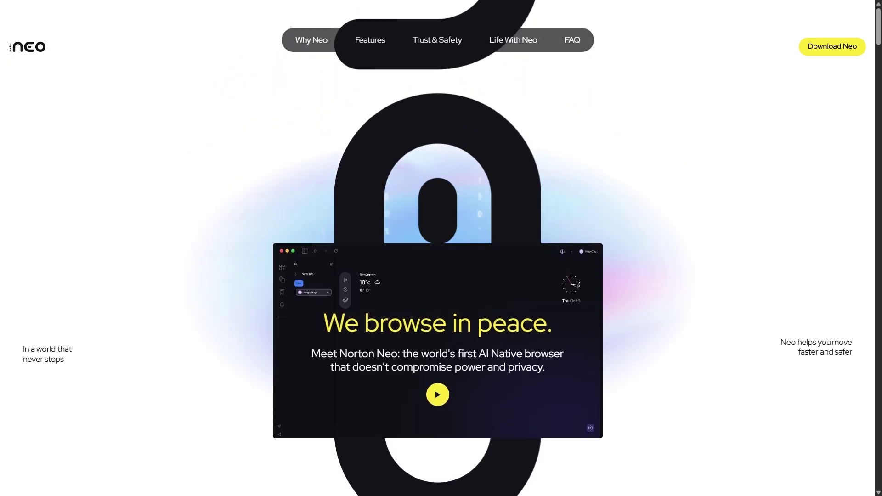